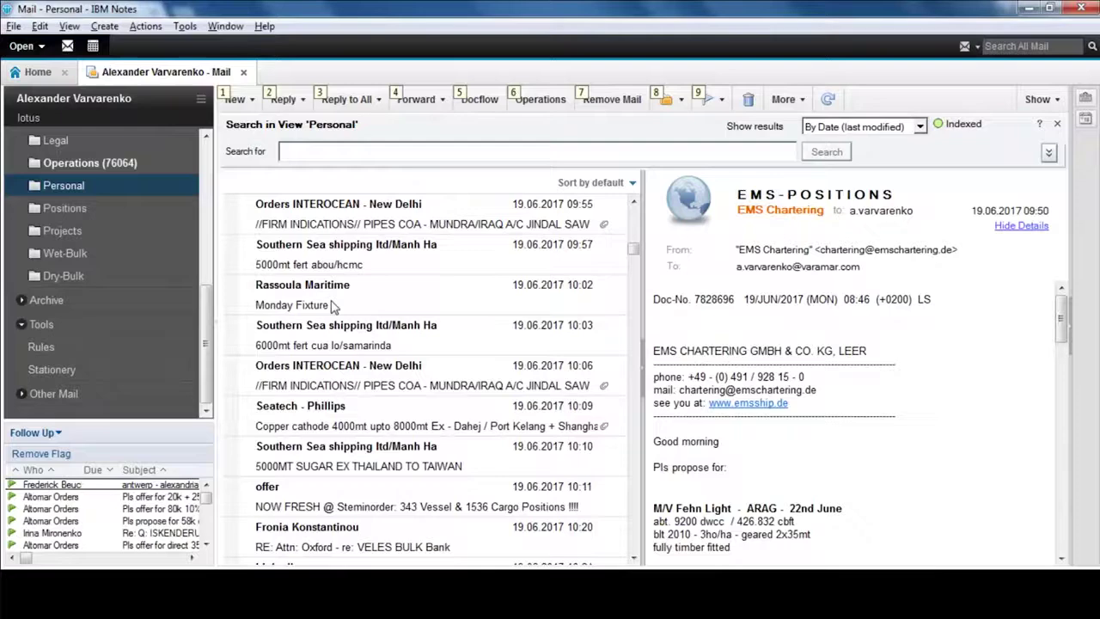
- Preview the Stsclb Orders message, then open the Operations folder under Projects
scroll(334, 307, down, 10)
scroll(335, 307, down, 5)
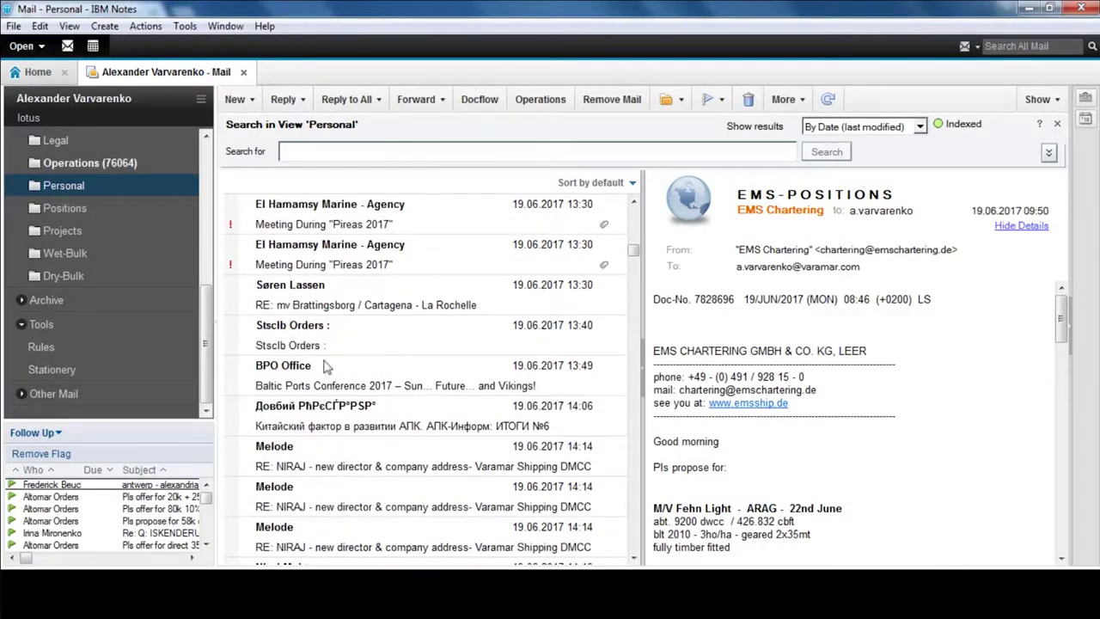
click(332, 345)
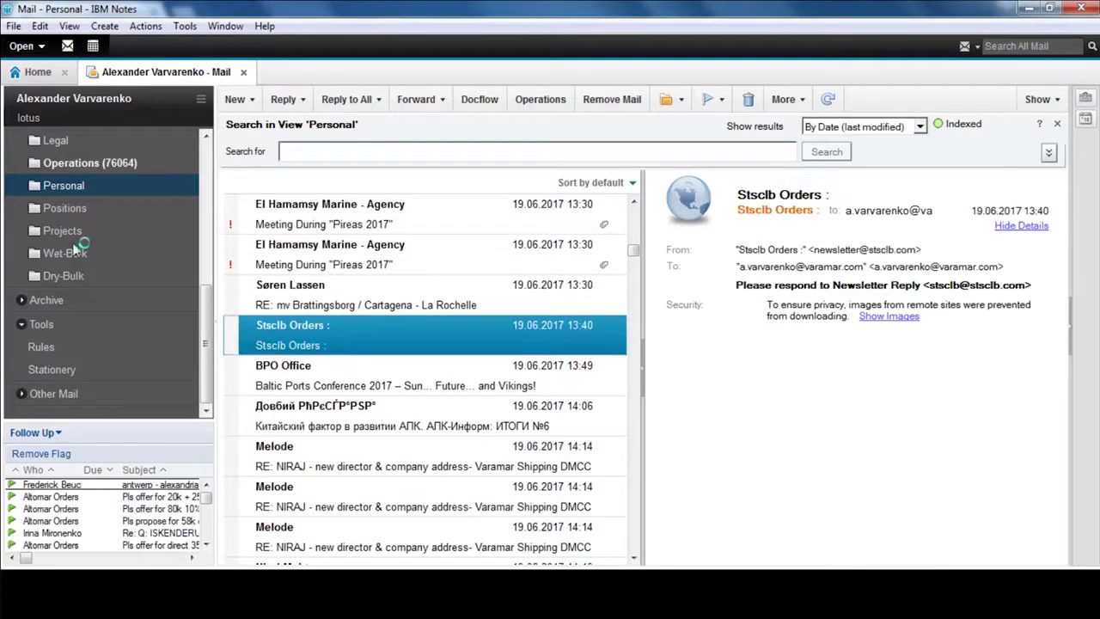
click(64, 235)
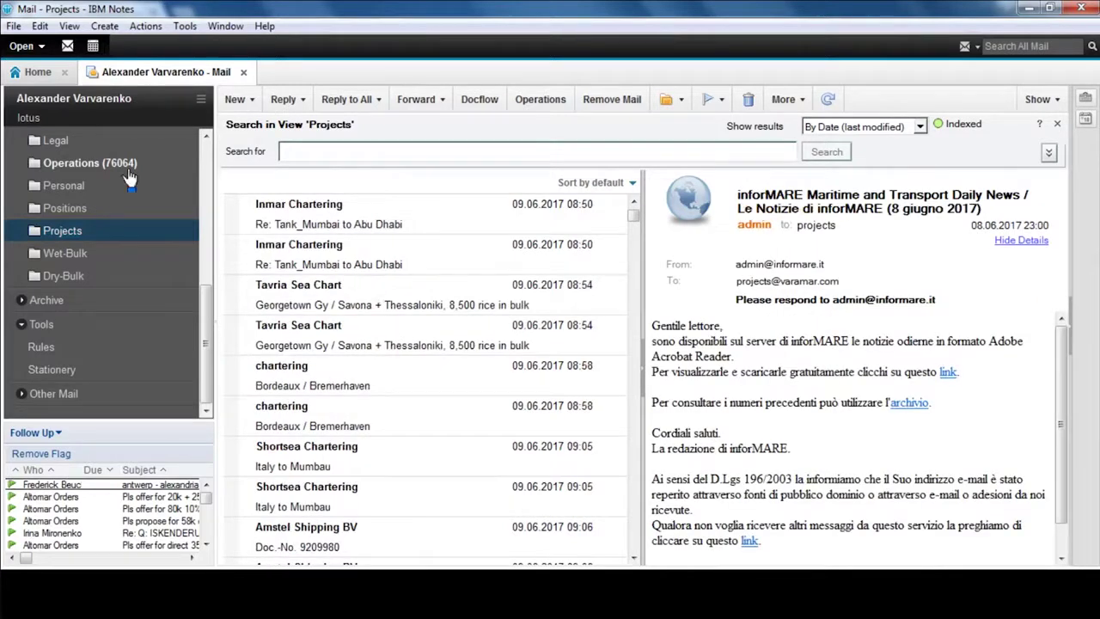
click(127, 172)
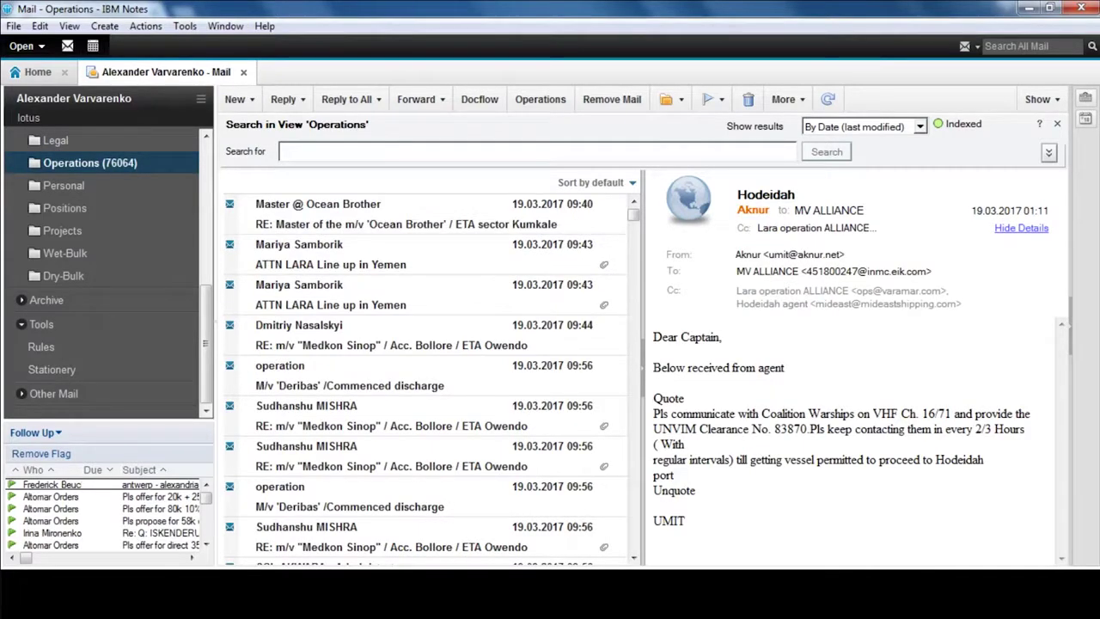
- Bring up the Beautrophy PDF, the Cortes PBB Miami drawings, then the 551 cbm Mundra - Sohar workbook
key(alt+Tab)
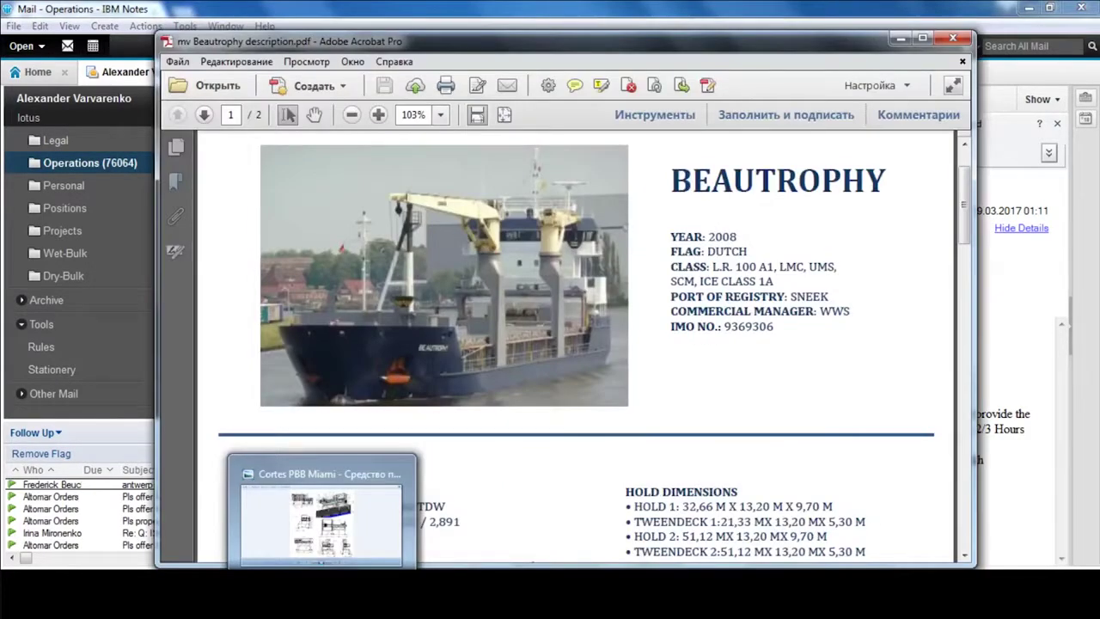
click(323, 515)
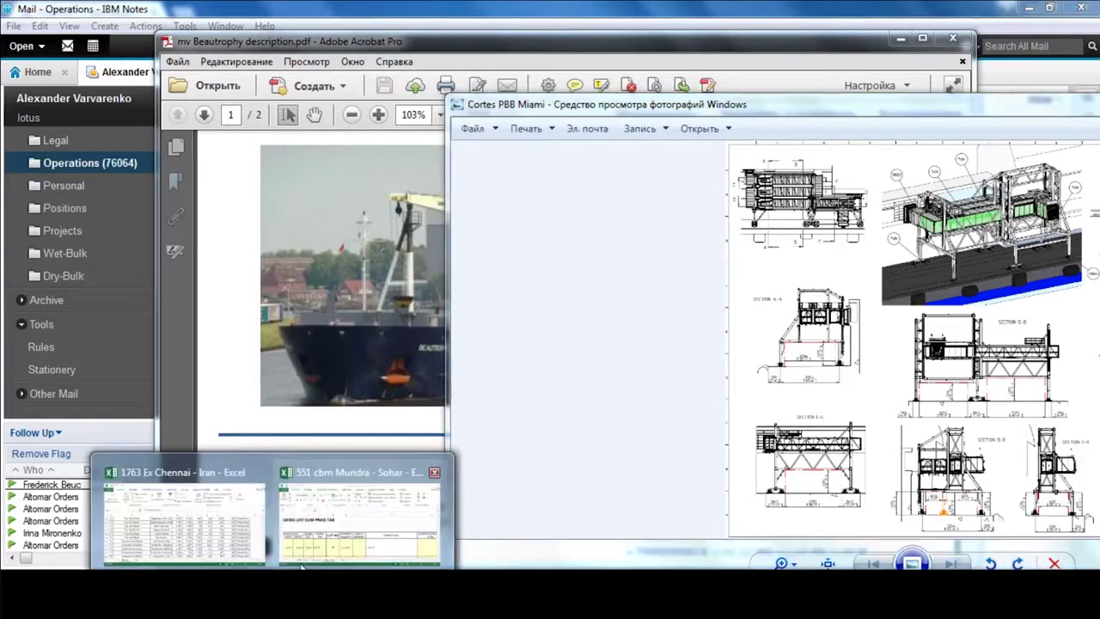
click(301, 562)
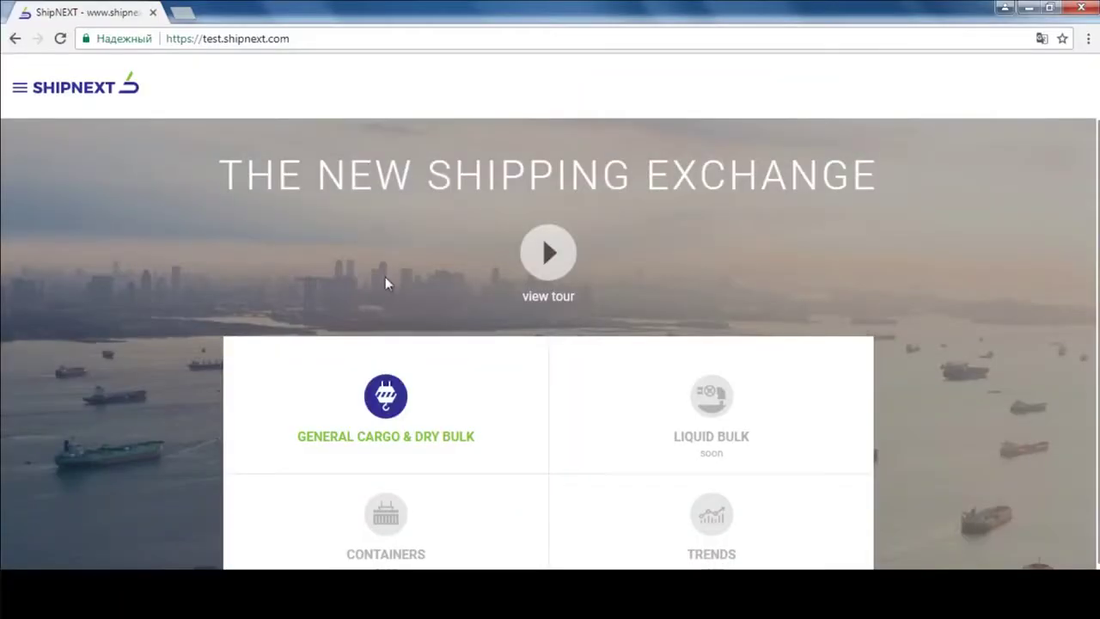
- Enter the General Cargo & Dry Bulk section and select the first cargo request on the Main Deck
click(385, 395)
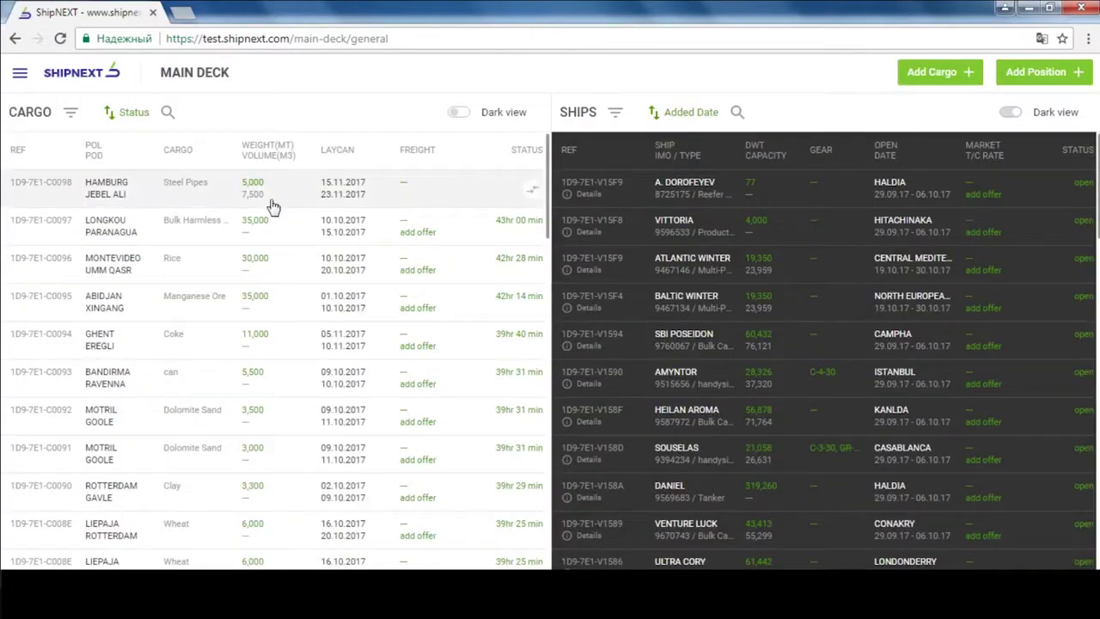
click(273, 200)
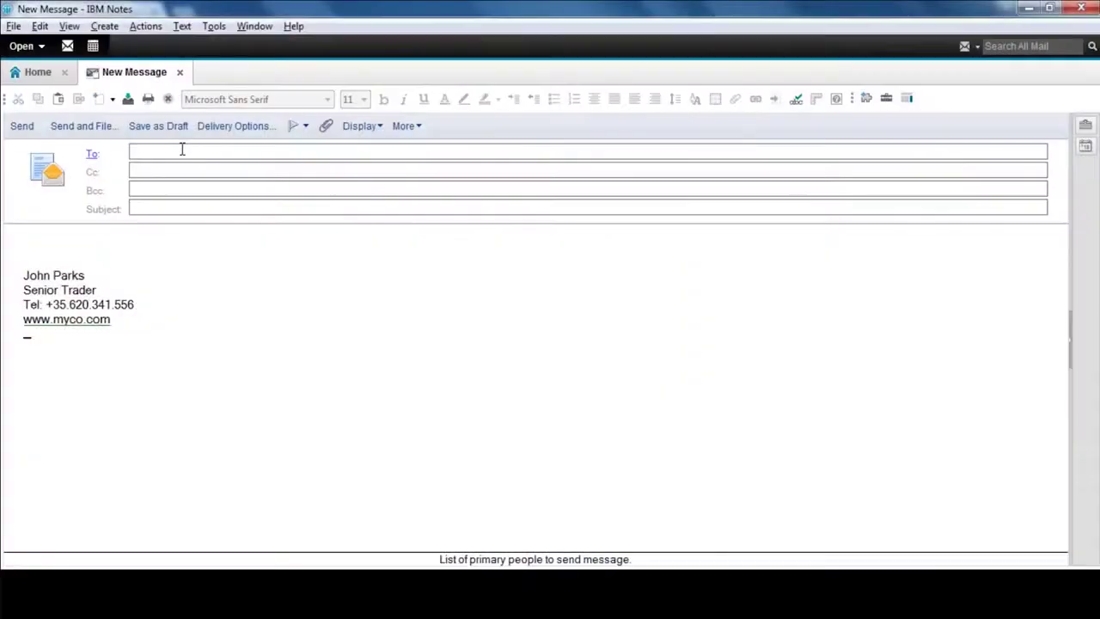
- Write the offer lines: Gd, Ploffer, Hamburg/Jebel Ali, 15-23 Nov steel pipes 5000 mt/7500 m3, Genc 94, 2.5%
click(76, 231)
text(Gd,)
key(Return)
text(Ploffer)
key(Return)
text(Ham)
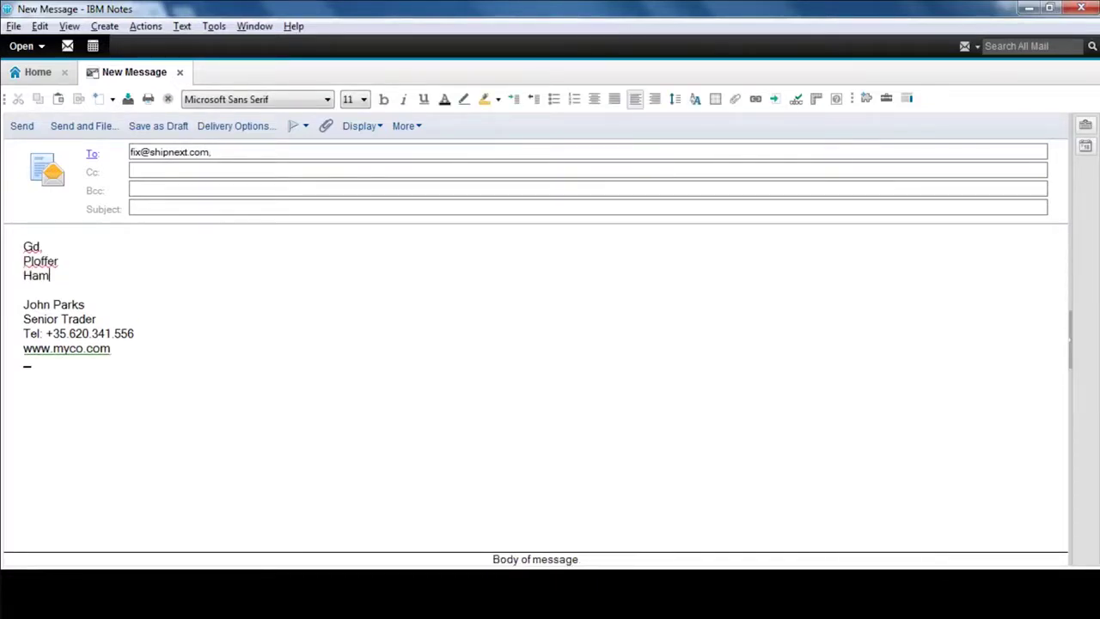
text(burg/Jebel Ali)
key(Return)
text(15-23 No)
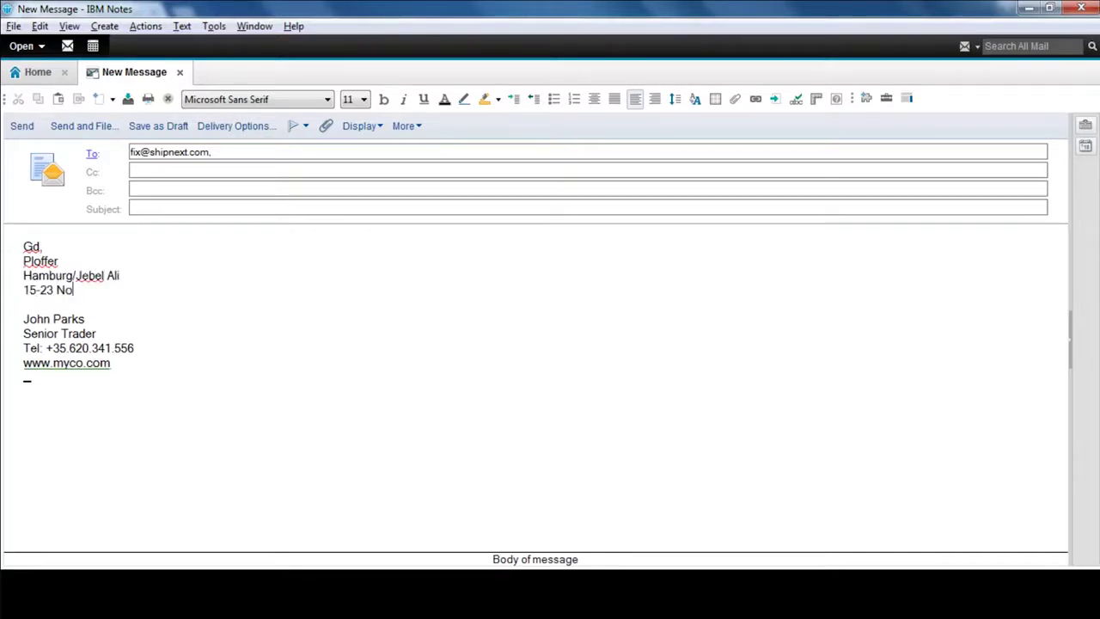
text(v Stl pipes - TTL 5000 mt / 7500 m3 L 12m, diam 750 mm, 2380 units 1000 mt pwwd shex 2000 mt pwwd fhex Shipment under deck Vessel to be 20 yo)
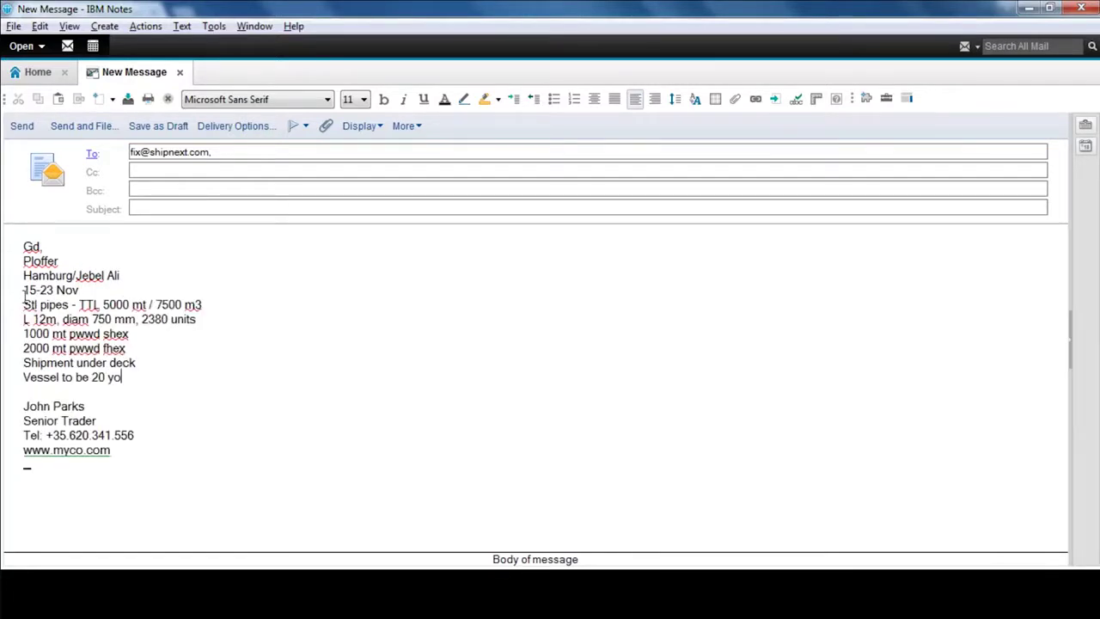
key(Return)
text(Genc 94)
key(Return)
text(2.5)
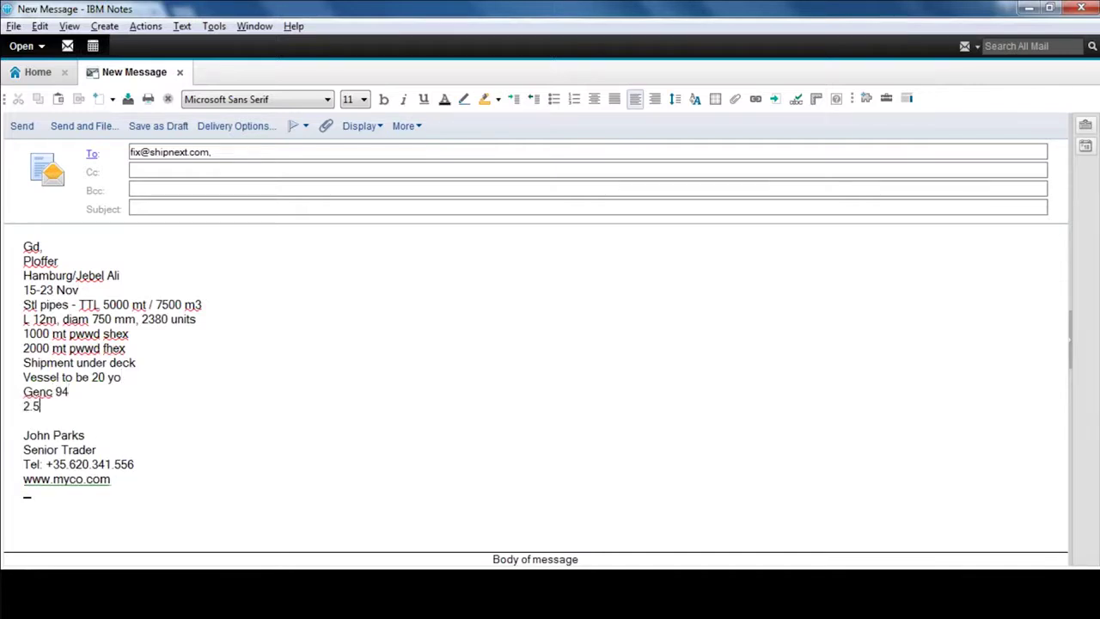
text(%)
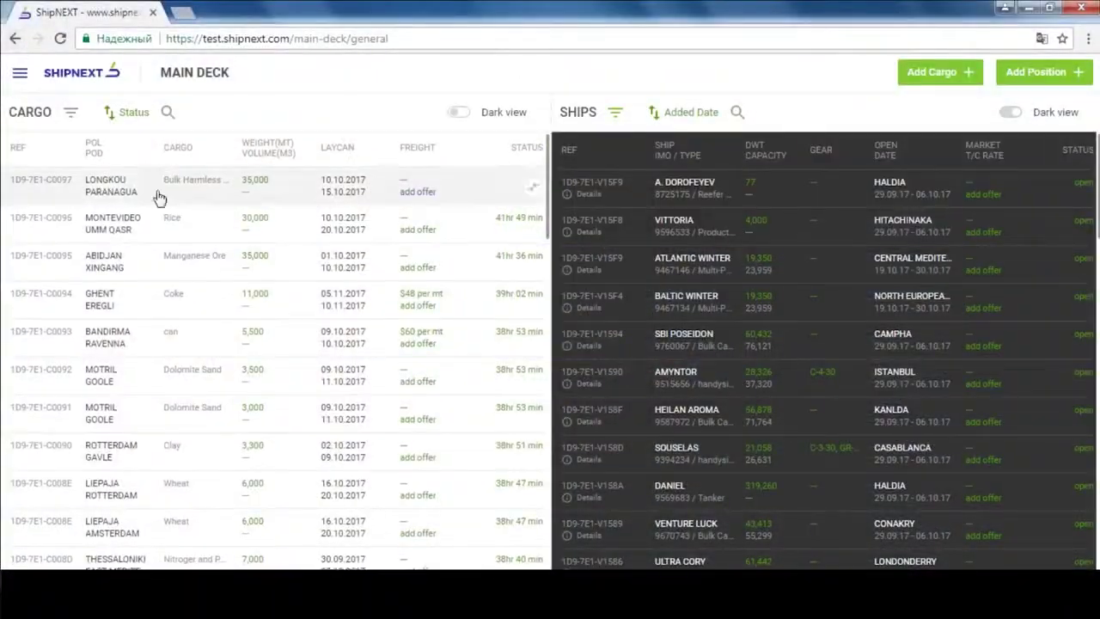
- Search the cargo list for Rotterdam and the ship list for Black Sea, clearing each search
scroll(158, 200, down, 5)
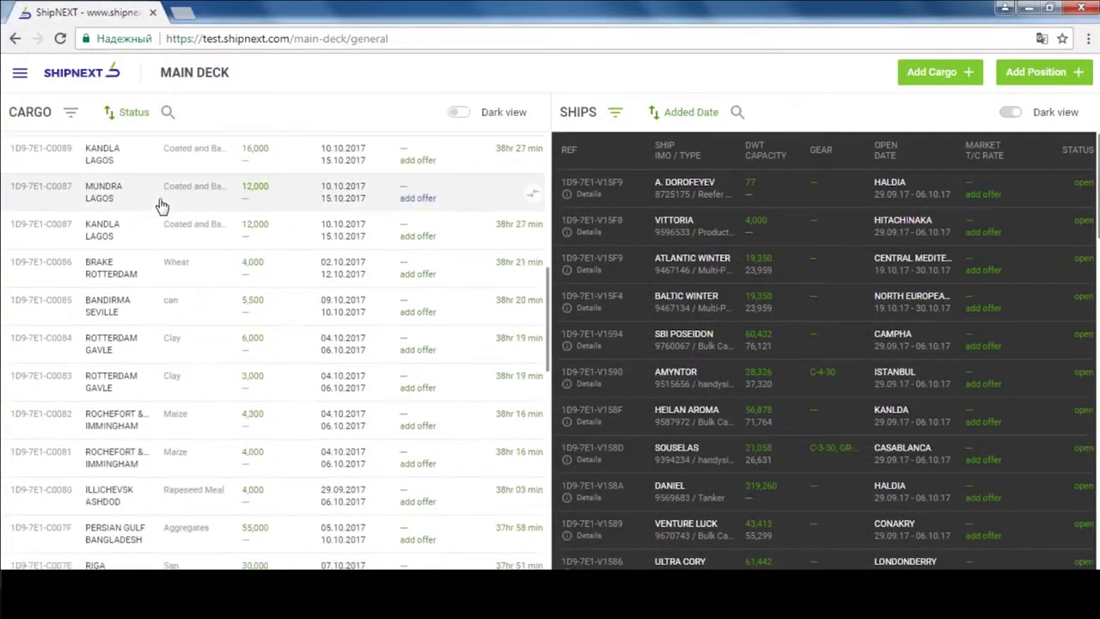
click(168, 112)
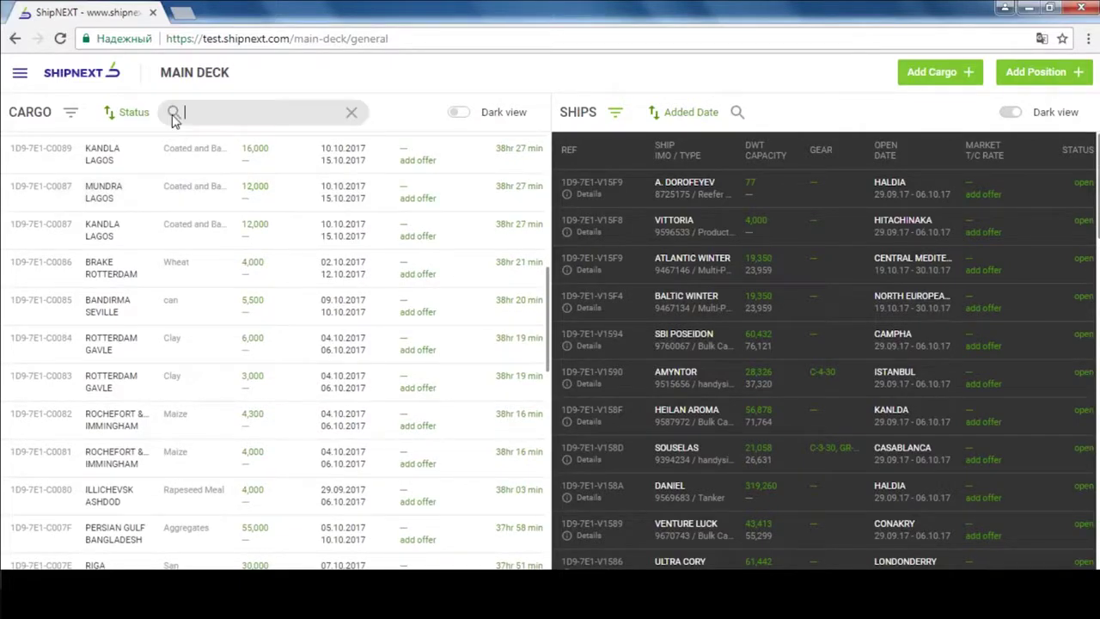
text(Rotterdam)
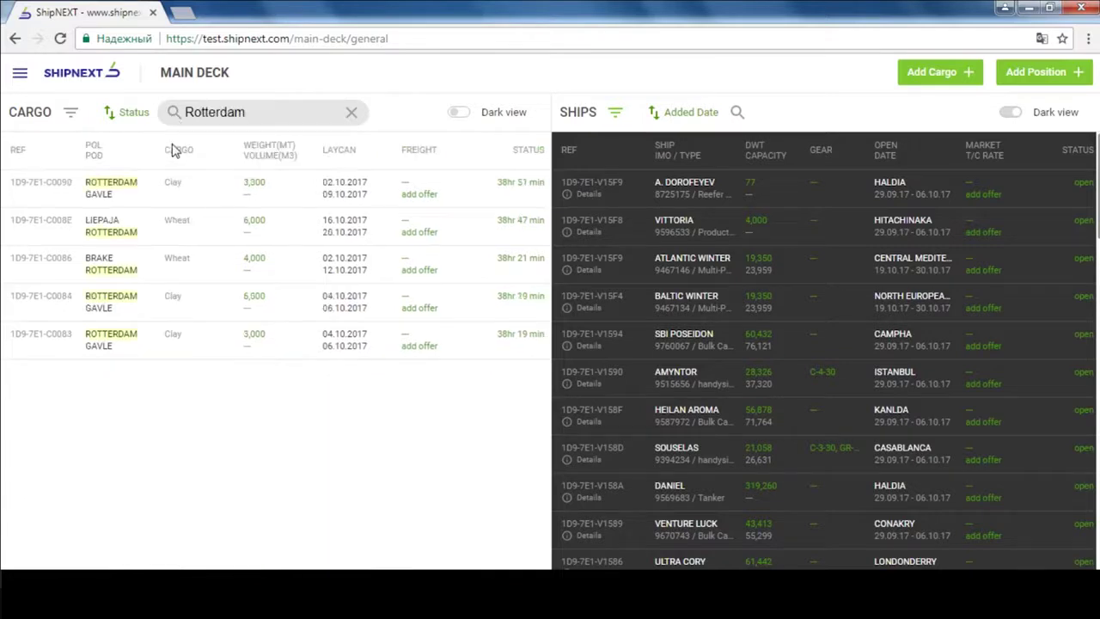
click(358, 117)
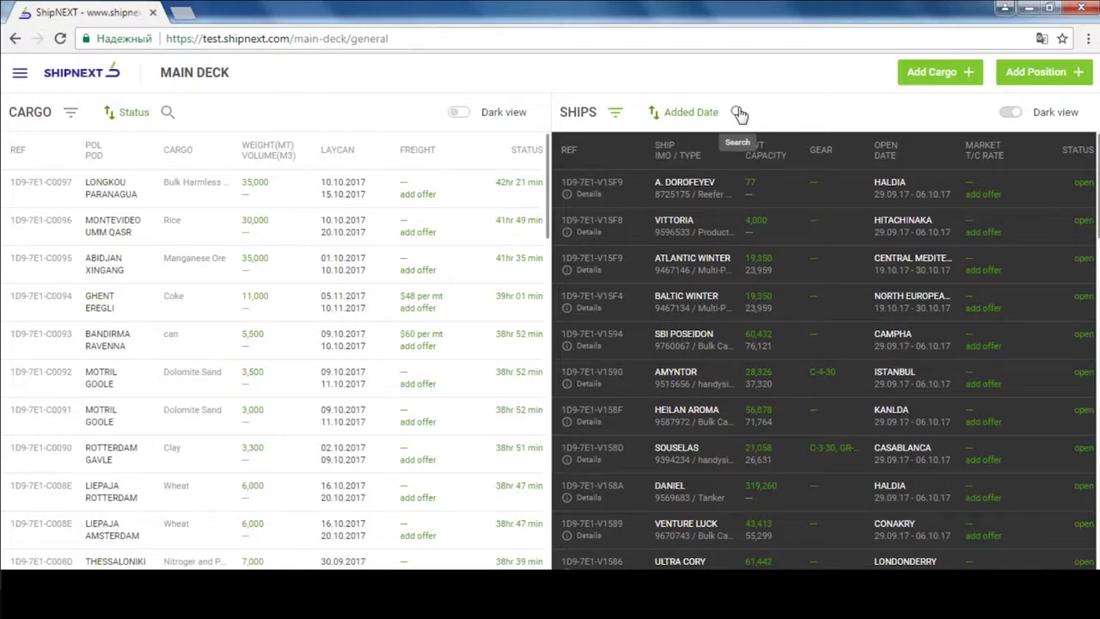
click(739, 113)
text(Black Sea)
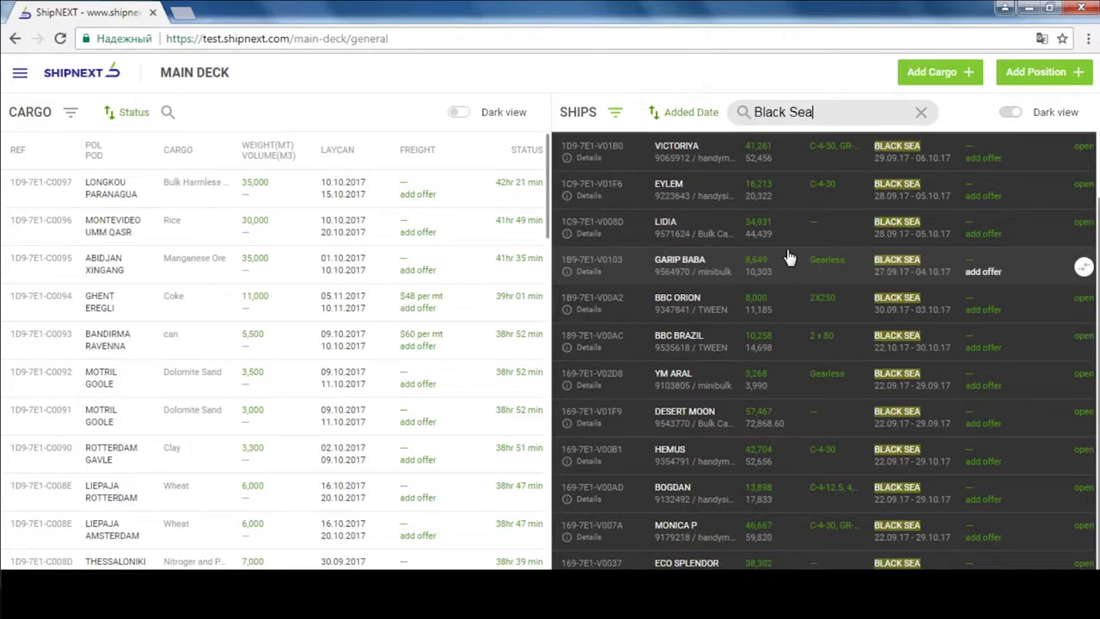
click(921, 123)
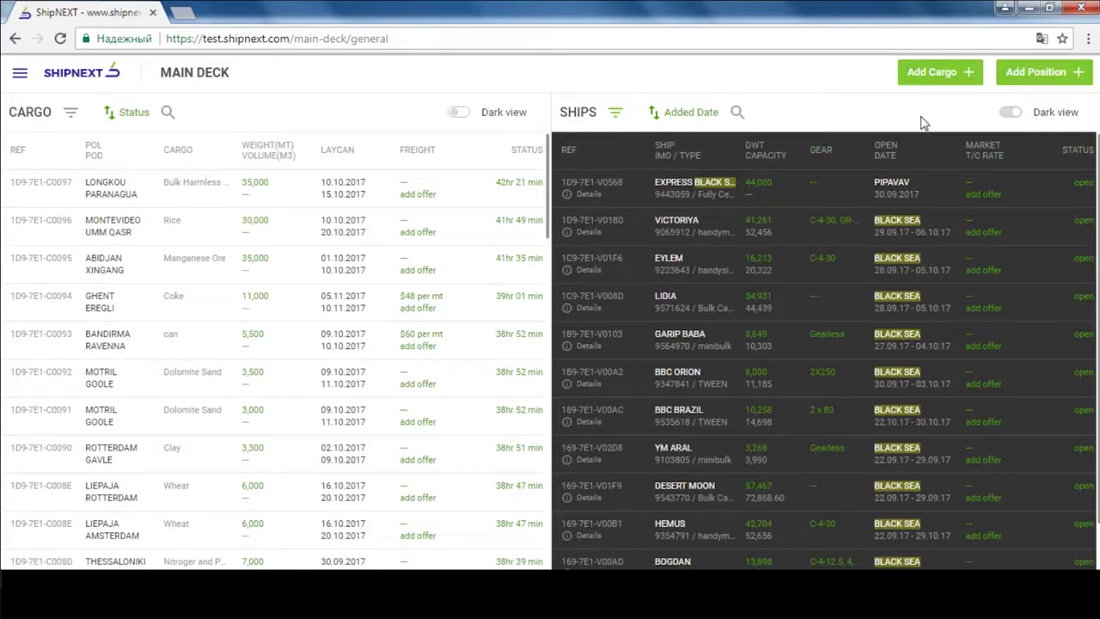
- Filter the ship list to only my ships, then reopen the filters to clear them
click(615, 111)
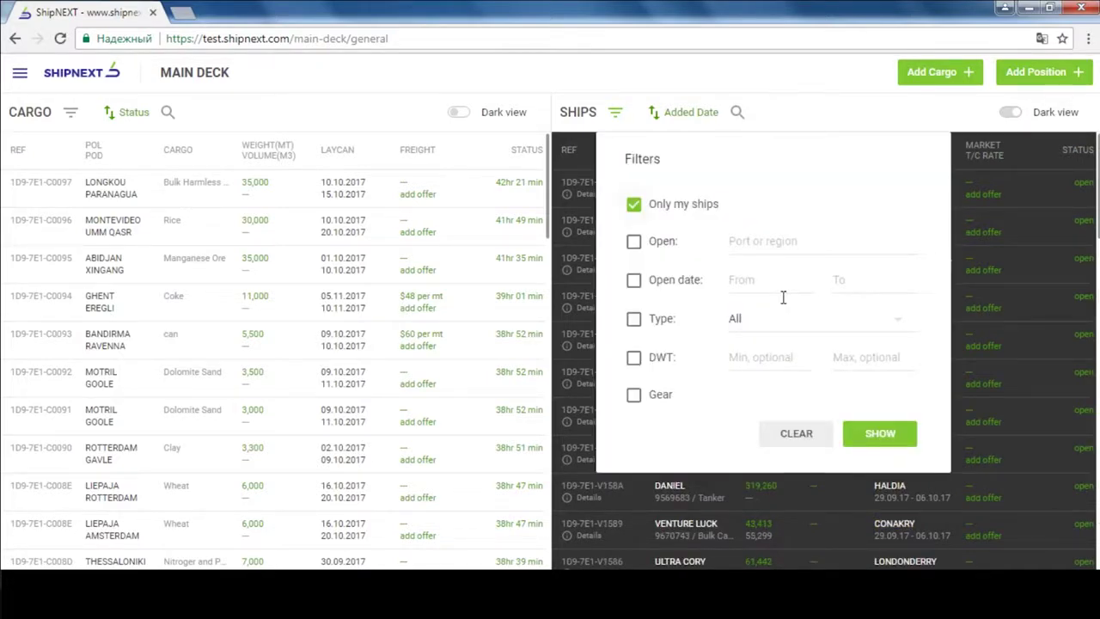
click(880, 433)
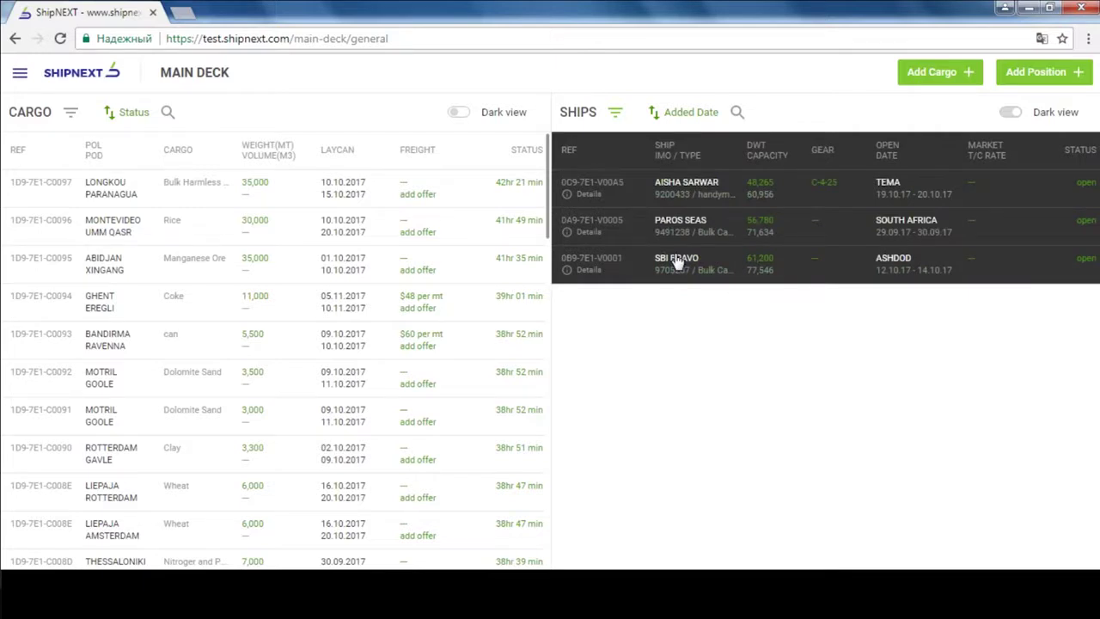
click(615, 111)
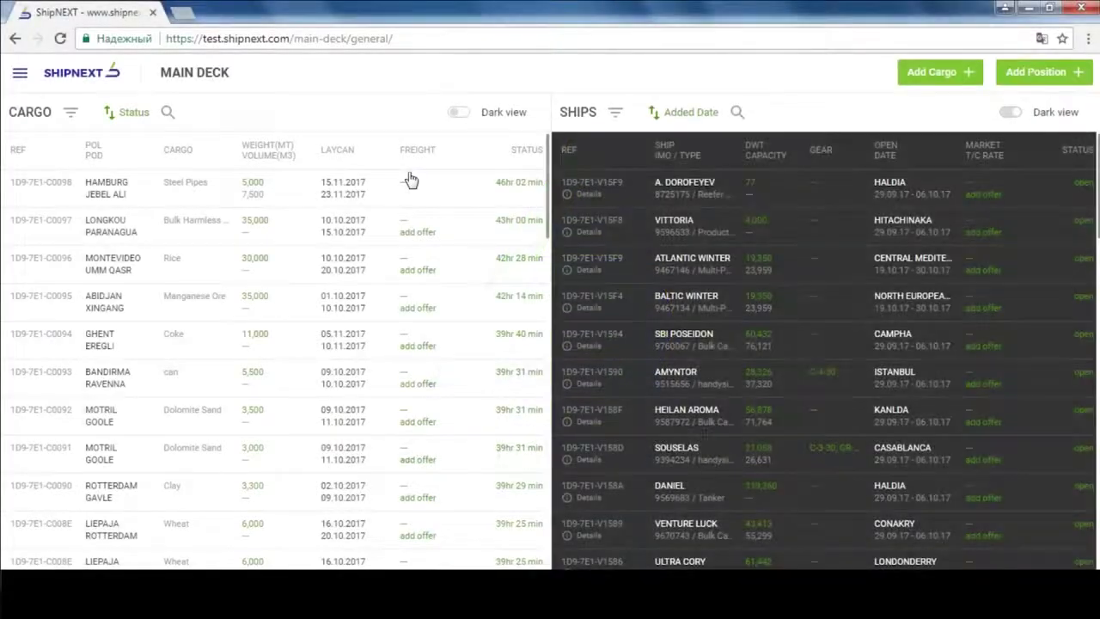
- Open the Steel Pipes cargo and send a freight request to the suggested ship PALABORA
click(409, 178)
click(896, 225)
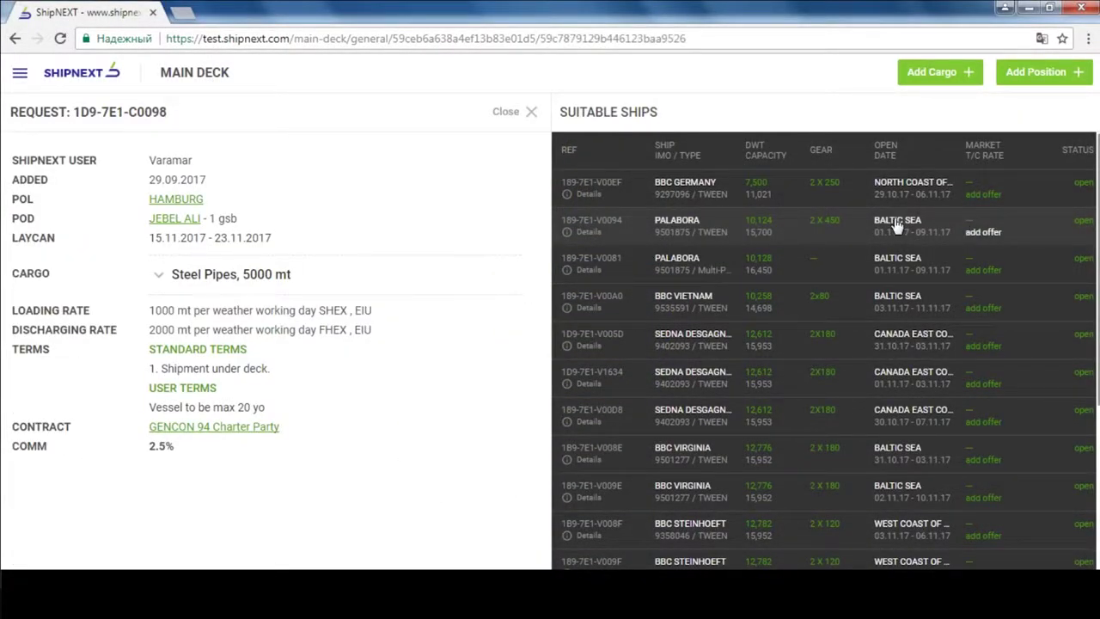
click(896, 225)
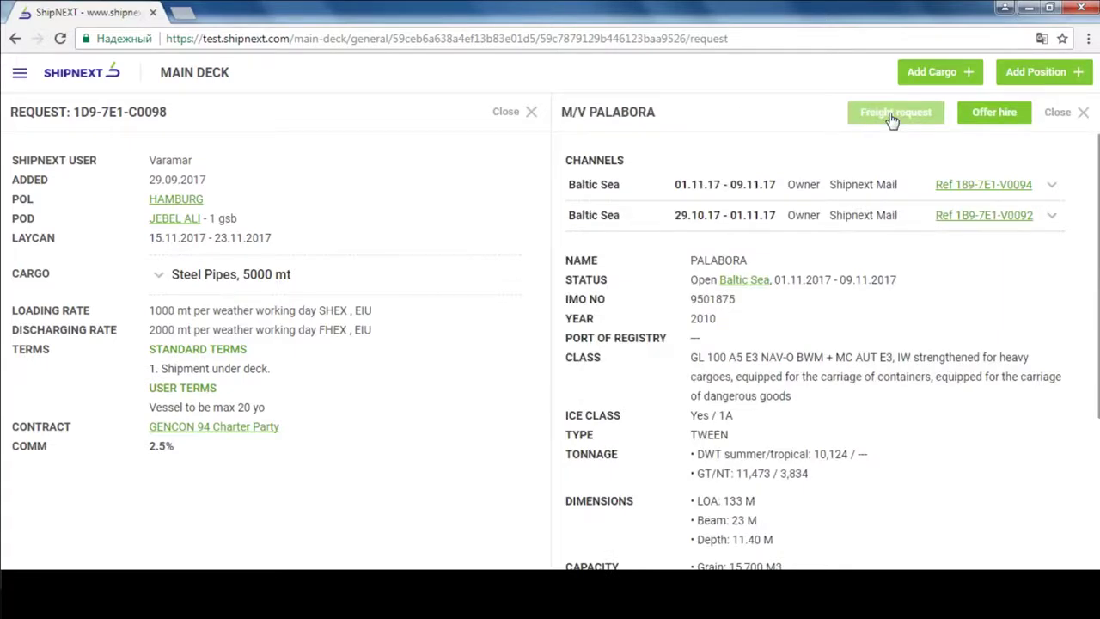
click(892, 120)
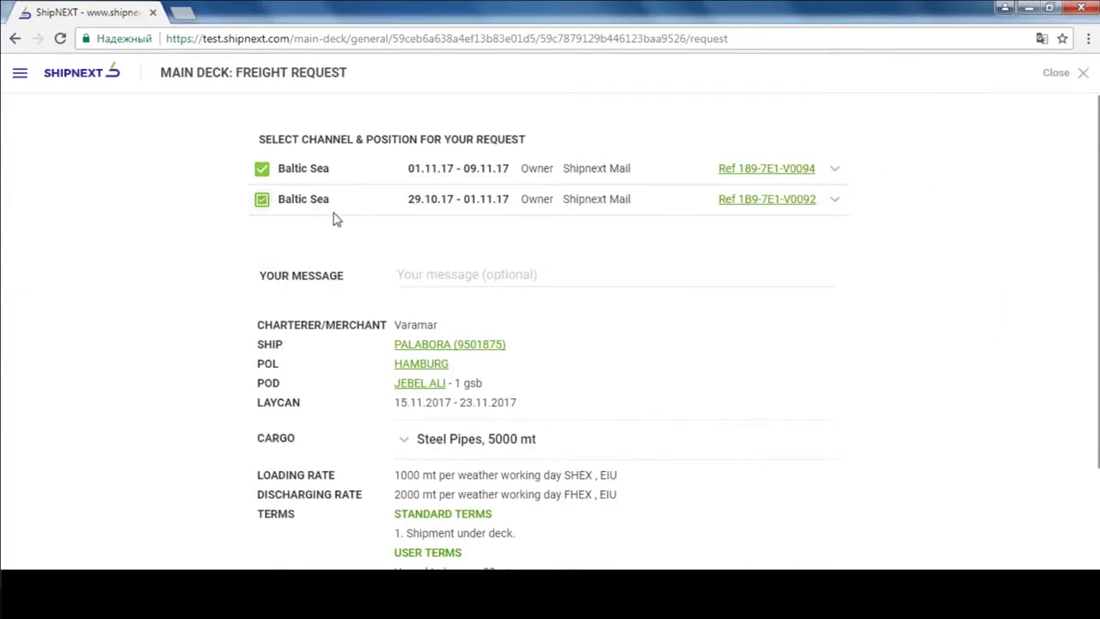
scroll(388, 510, down, 2)
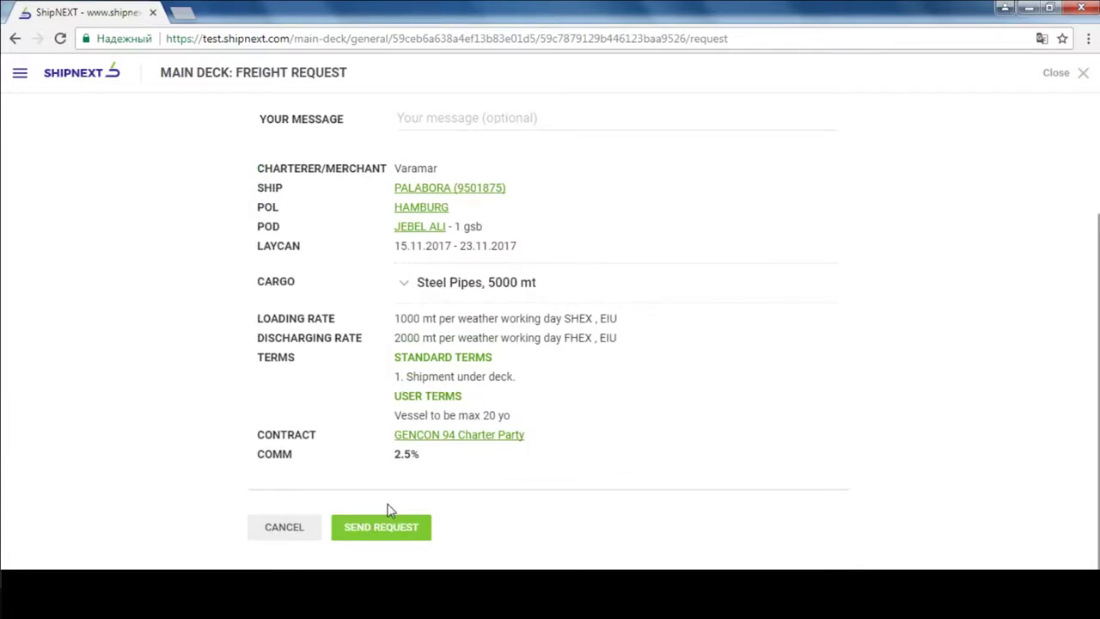
click(389, 519)
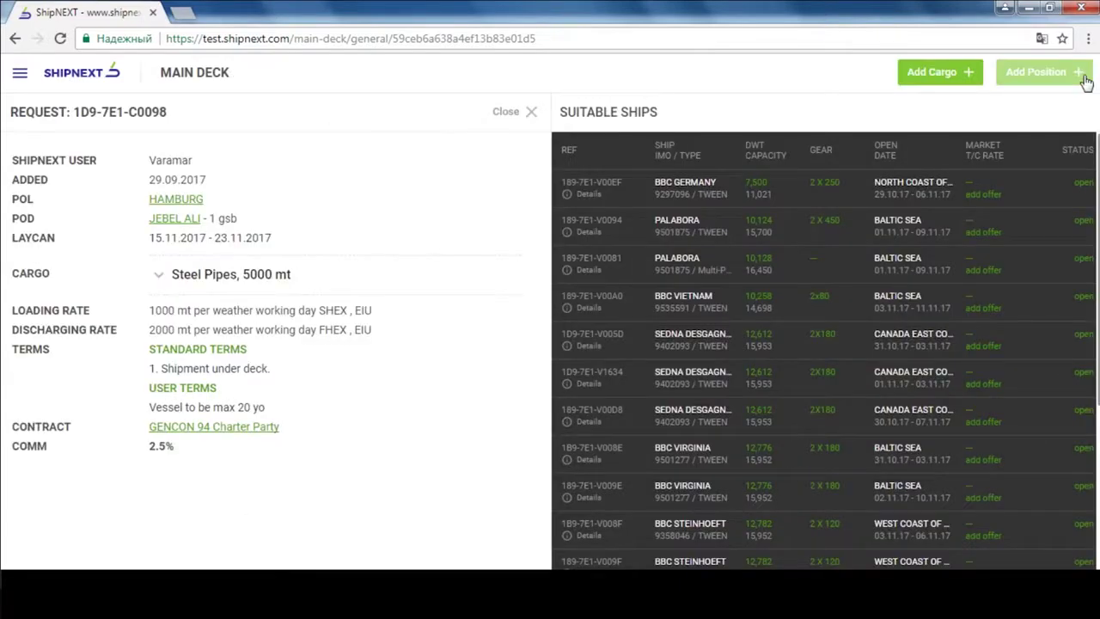
- Match Manganese Ore with SBI POSEIDON, type 'Hello!', cancel, then drag AMYNTOR onto the Coke cargo
click(1085, 78)
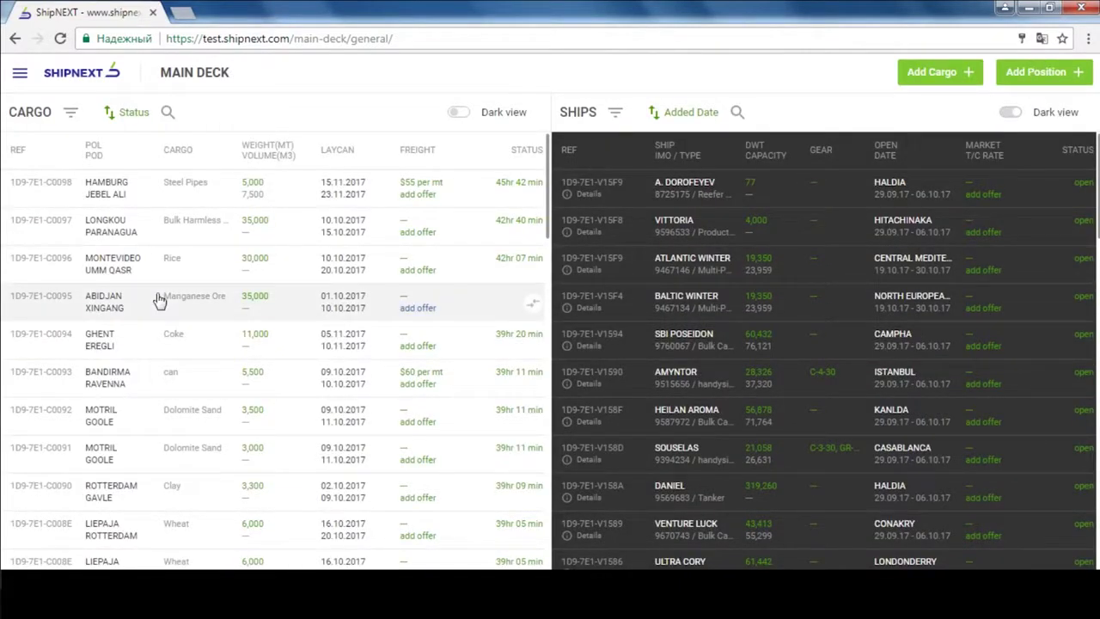
drag(159, 299, 710, 341)
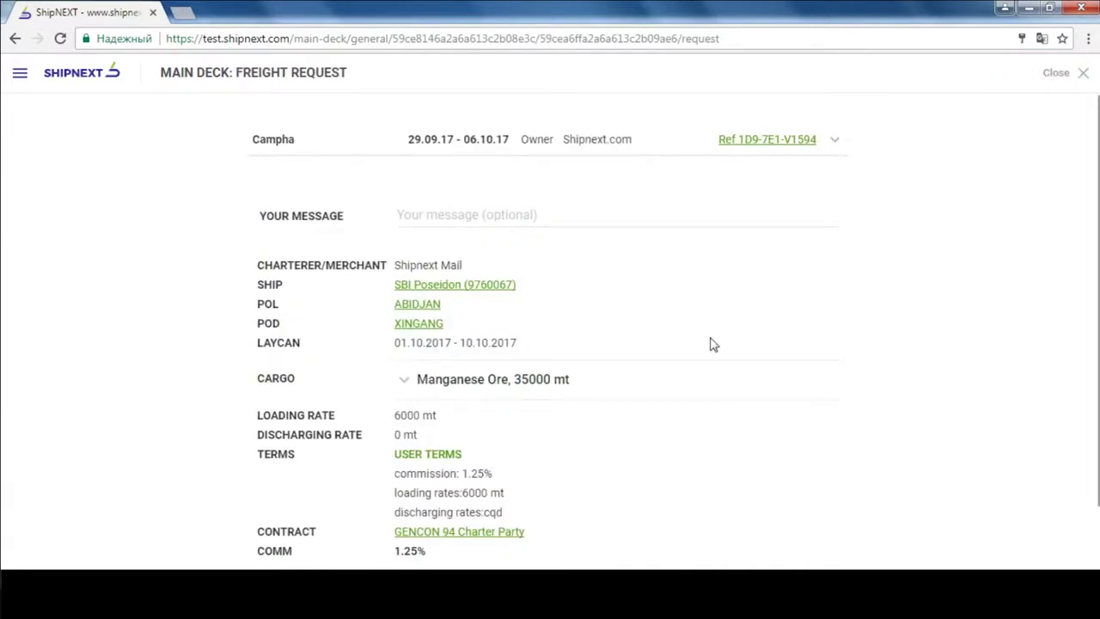
click(503, 214)
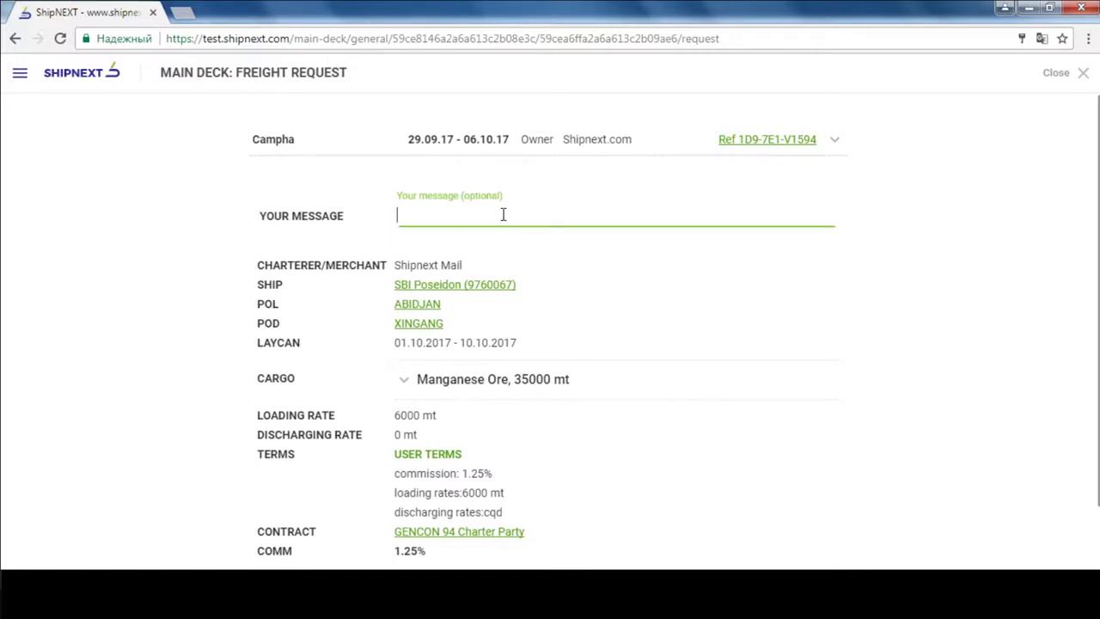
text(Hello!)
scroll(478, 284, down, 1)
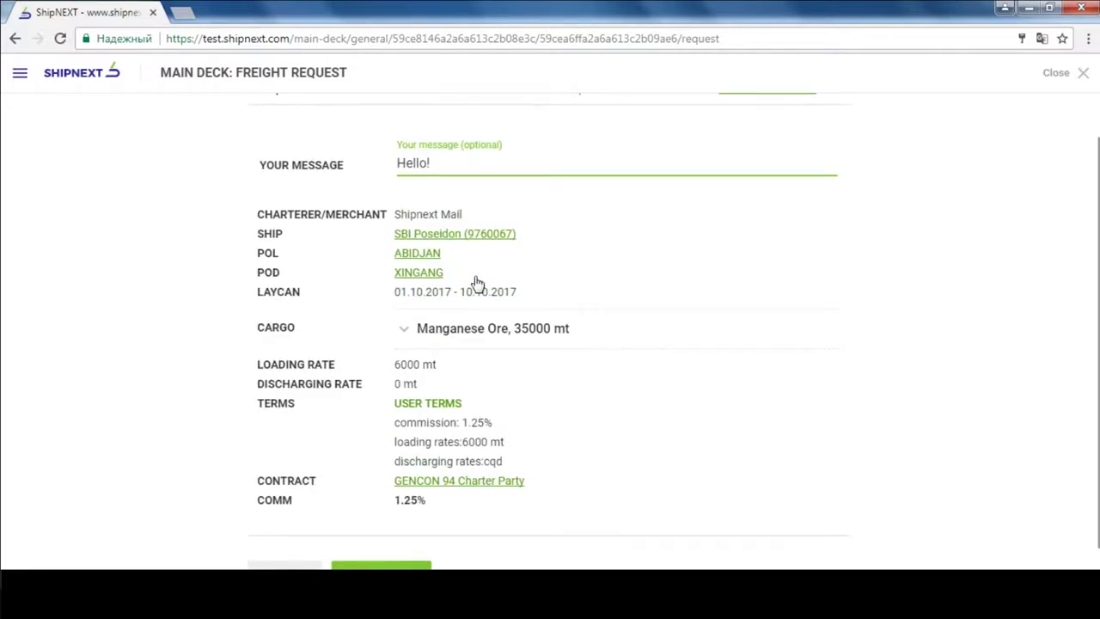
key(Return)
drag(714, 386, 187, 348)
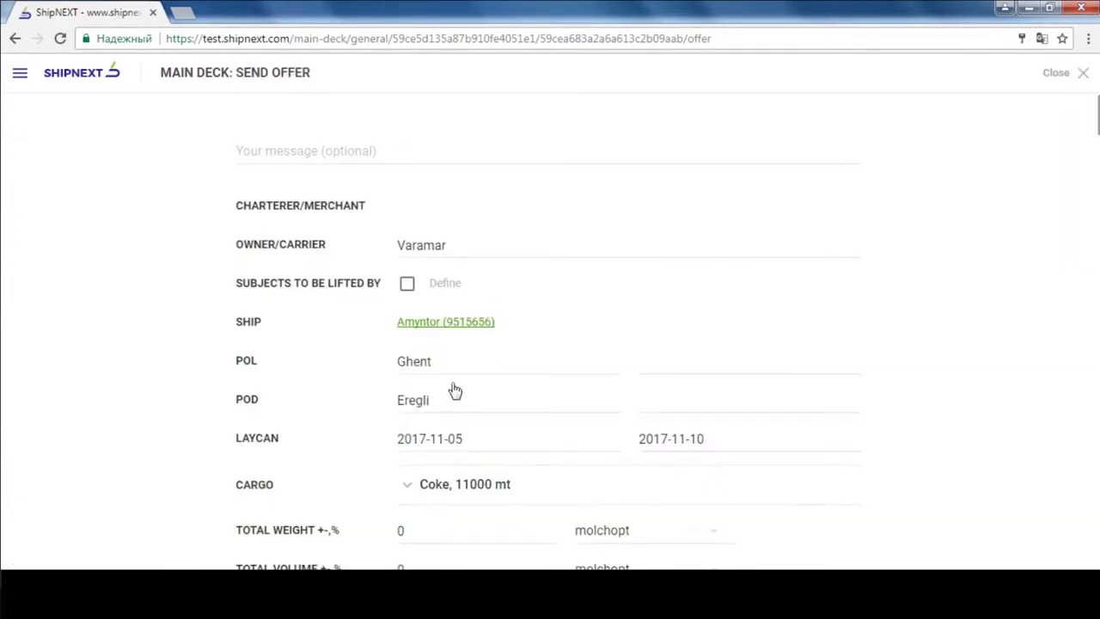
- Discard the Amyntor offer and start a freight offer to BBC GERMANY for Steel Pipes
click(1082, 74)
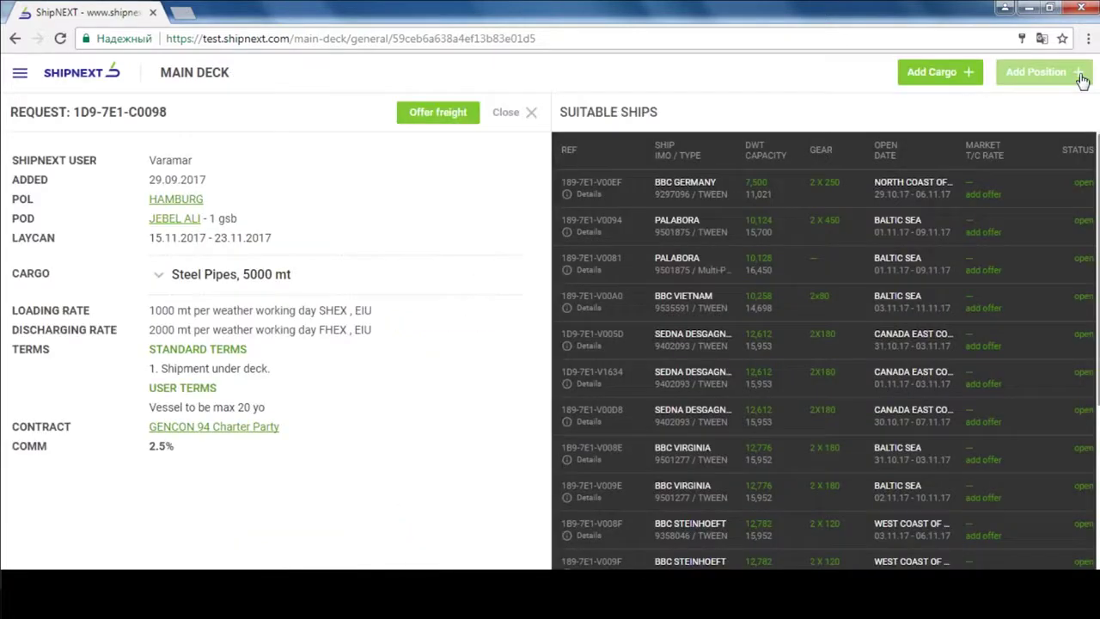
click(683, 195)
click(423, 115)
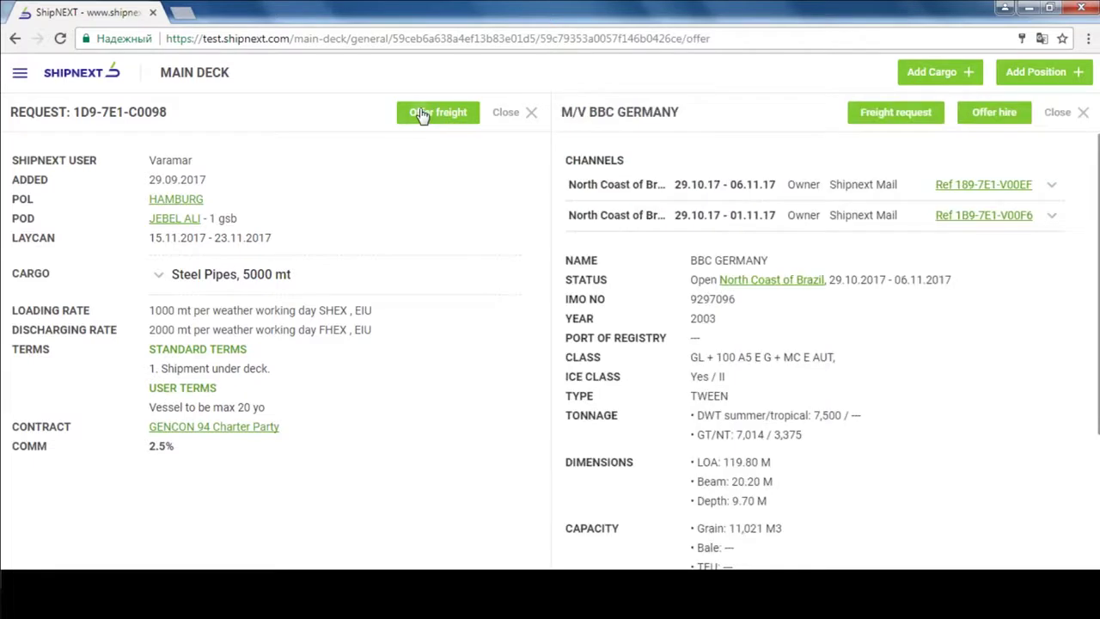
scroll(437, 356, down, 3)
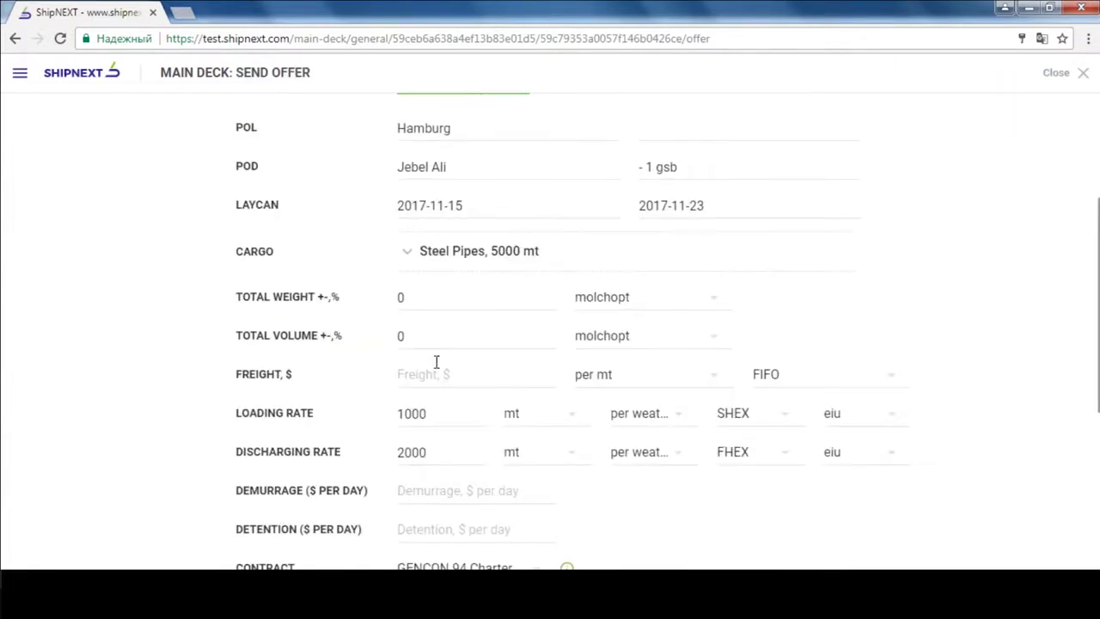
- Offer freight of 55 per mt with demurrage and detention at 8000 per day, and send
click(436, 374)
text(55)
click(422, 490)
text(8)
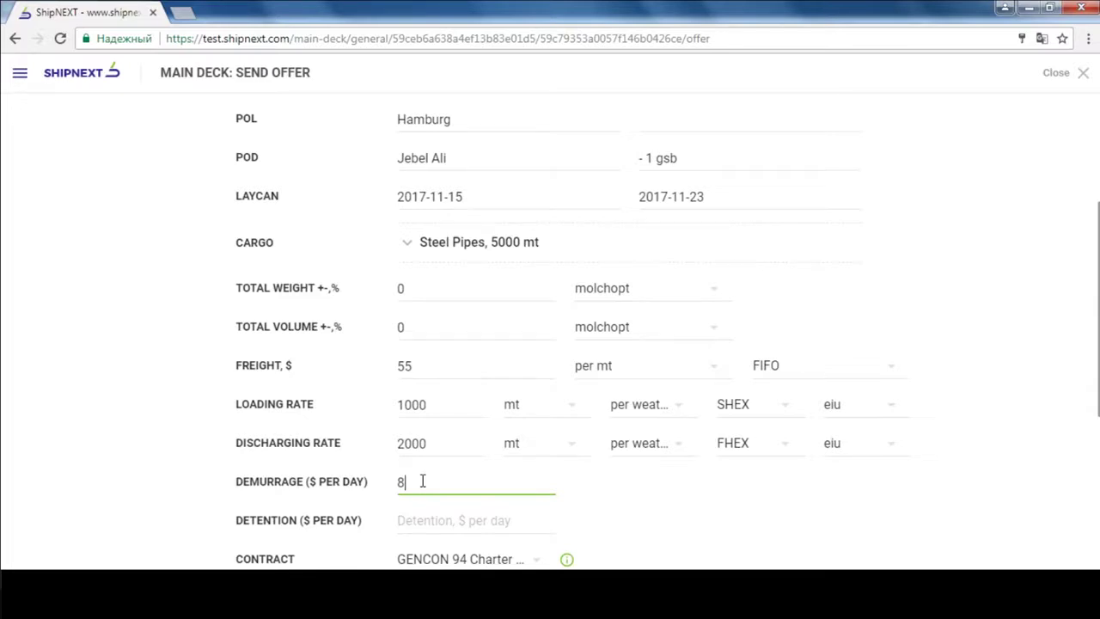
text(000)
click(429, 521)
text(8000)
scroll(776, 409, down, 5)
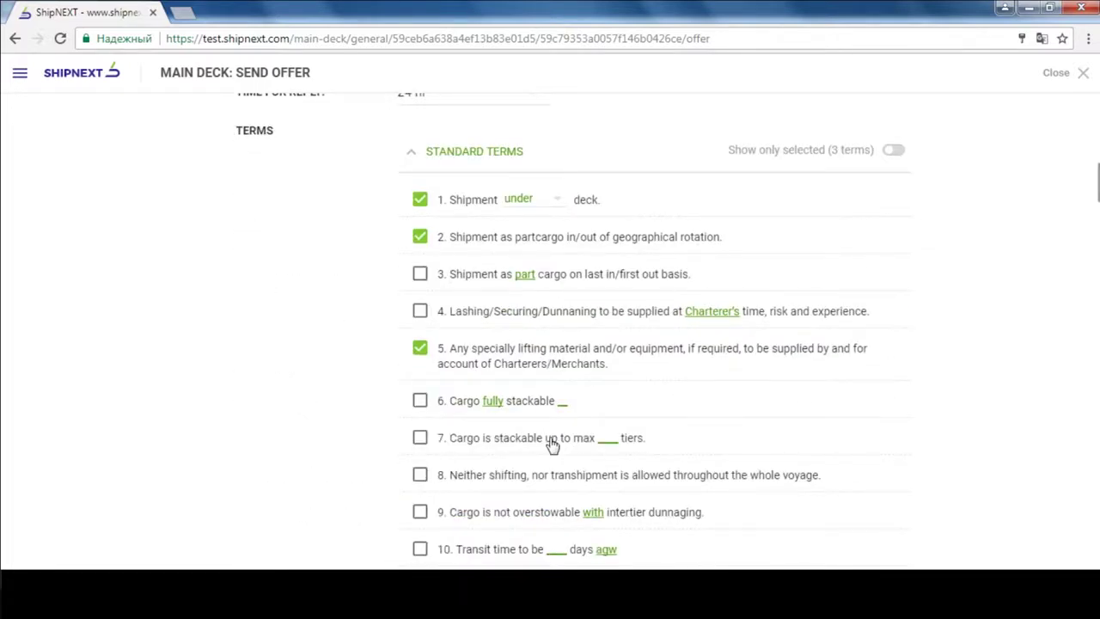
scroll(616, 447, down, 20)
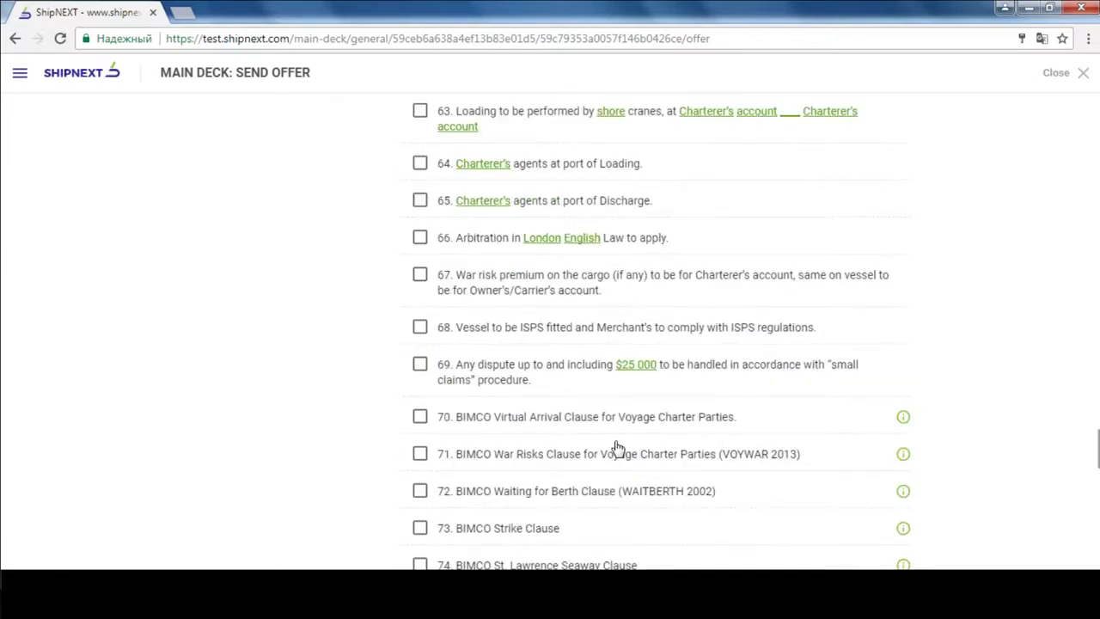
scroll(616, 447, down, 15)
click(514, 567)
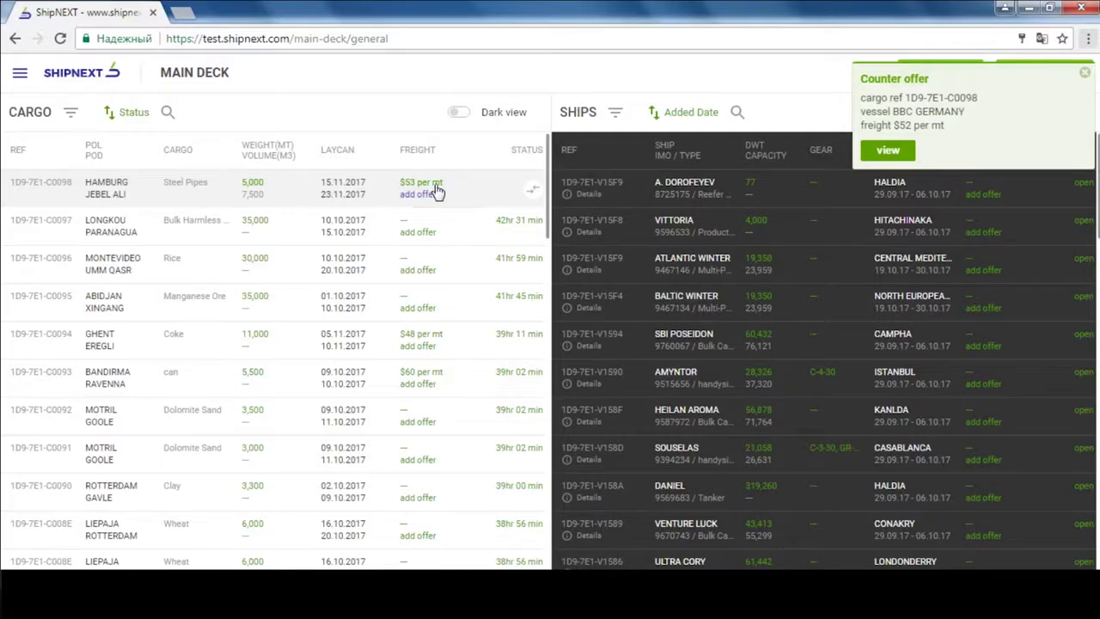
- Open BBC GERMANY's $52 per mt counter offer, fix it, and close the offer page
click(889, 154)
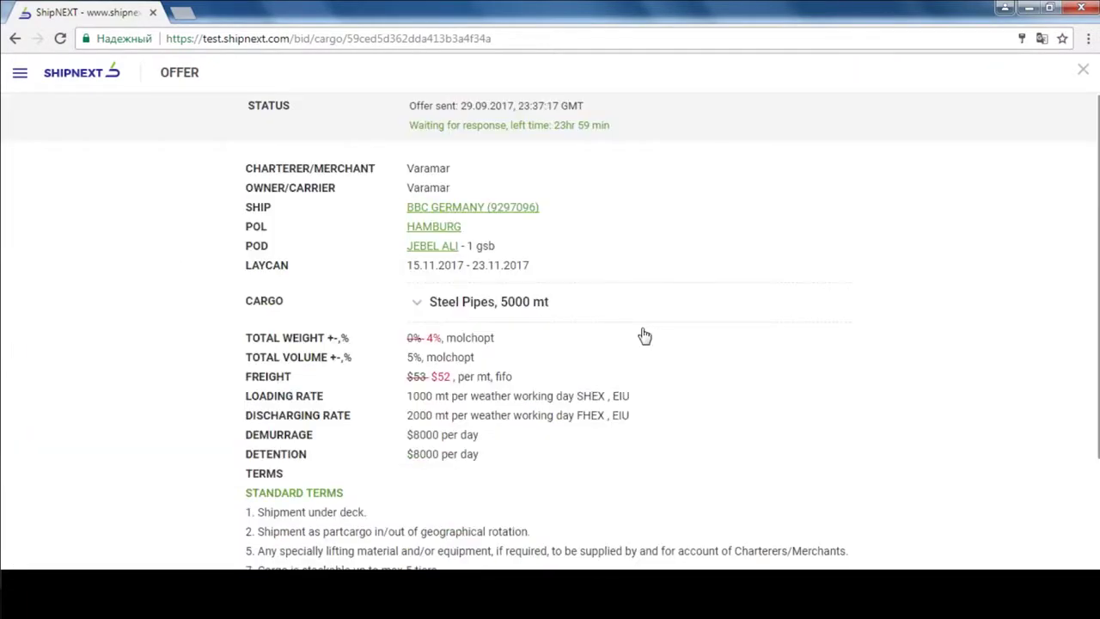
scroll(644, 335, down, 1)
scroll(446, 381, down, 3)
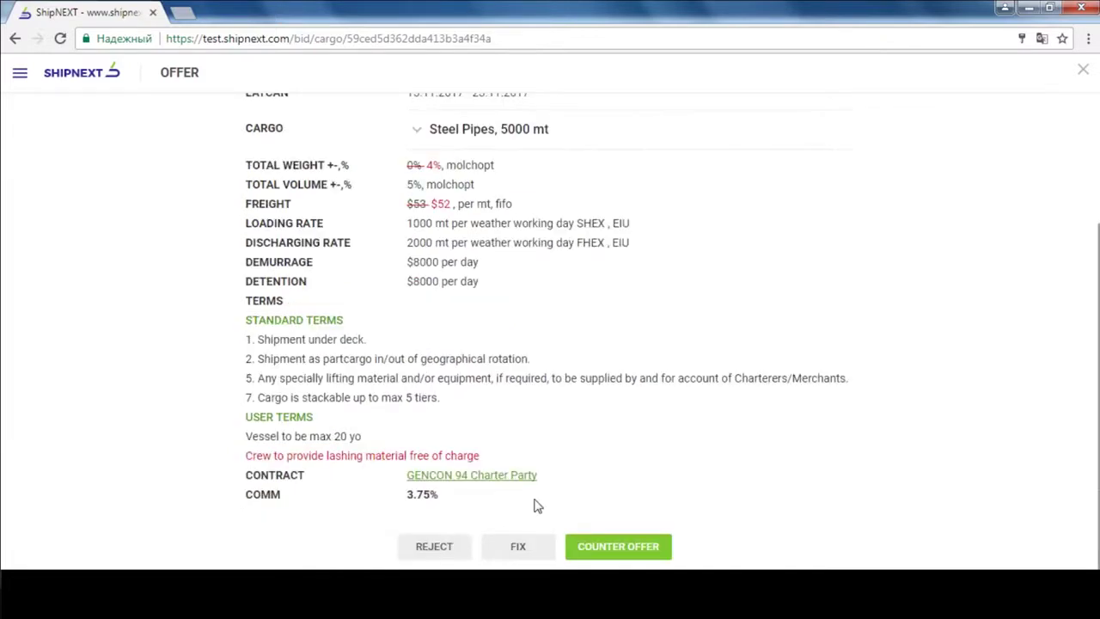
click(538, 548)
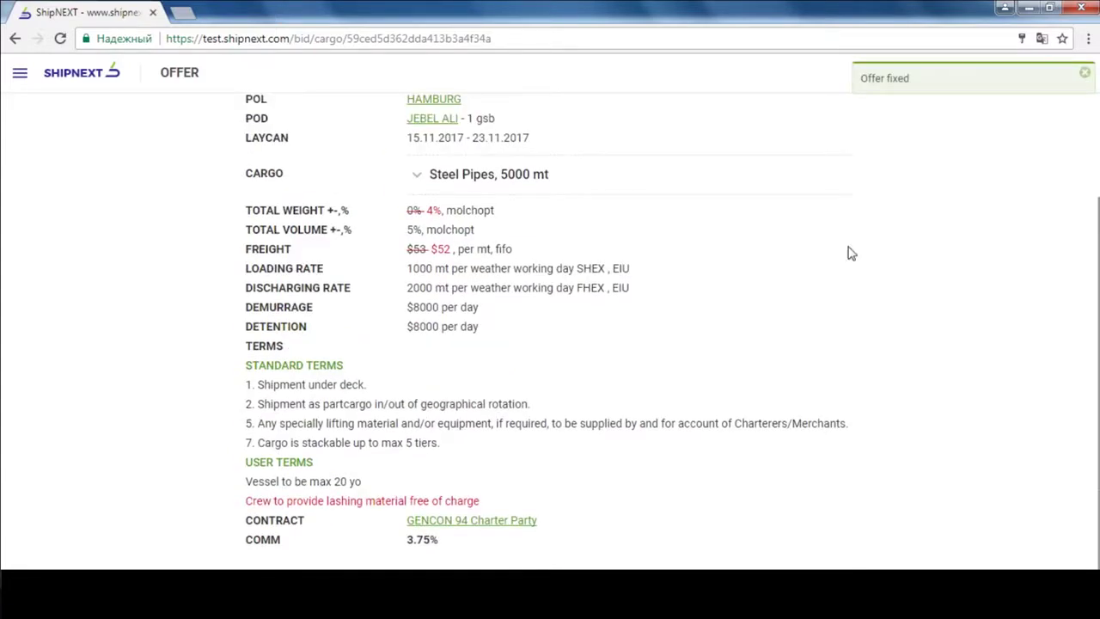
click(1084, 76)
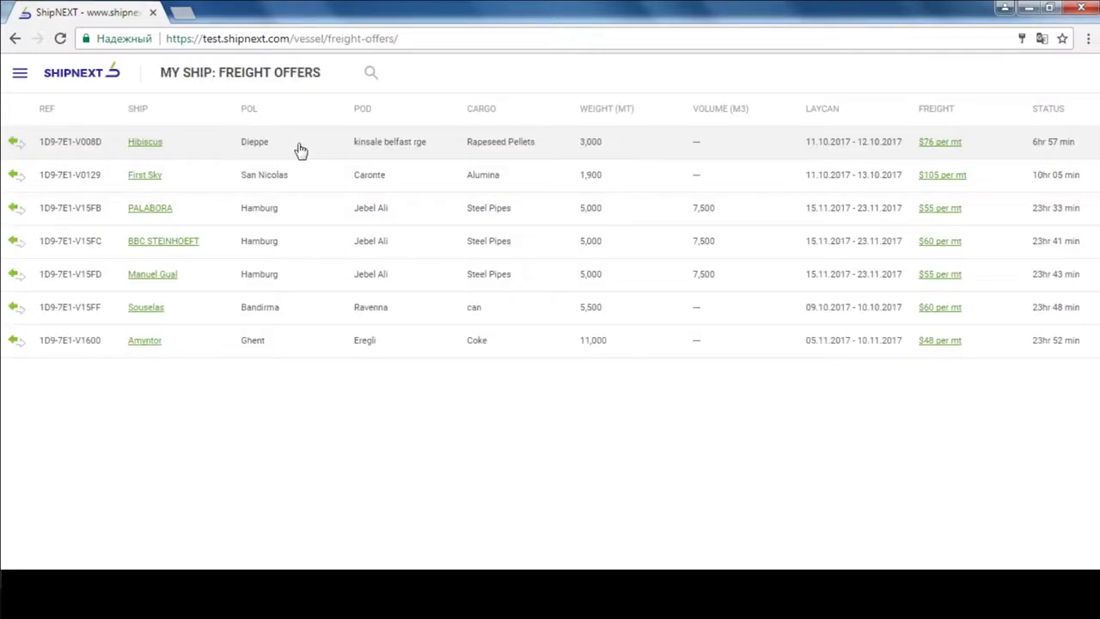
- Go to My Contracts and open the BBC GERMANY Steel Pipes voyage charter fixed at $52/pmt
click(48, 76)
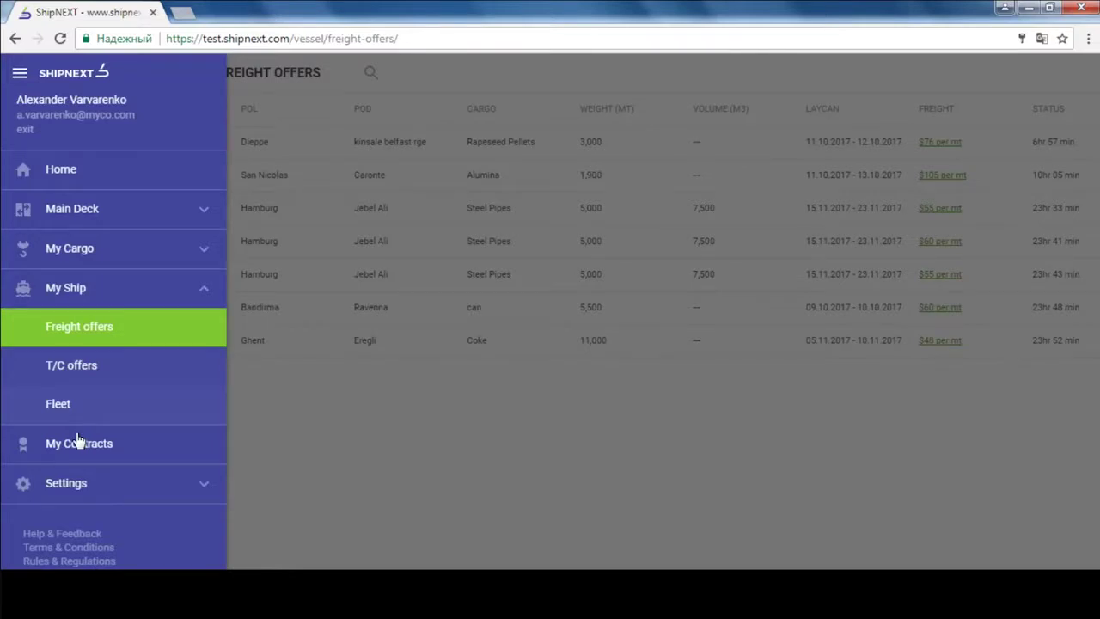
click(78, 441)
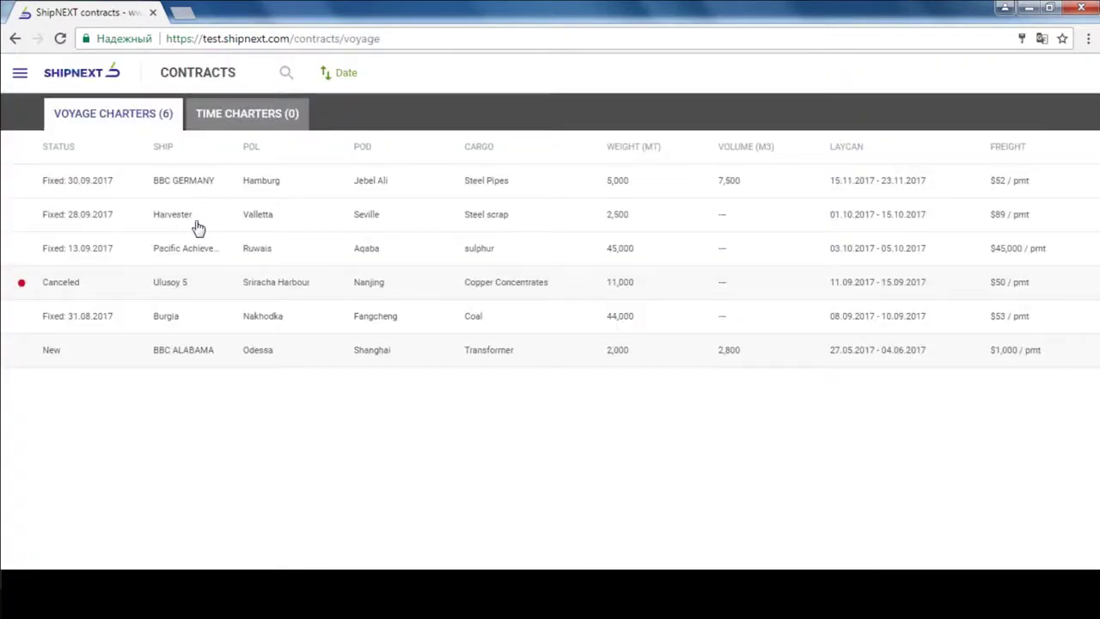
click(201, 189)
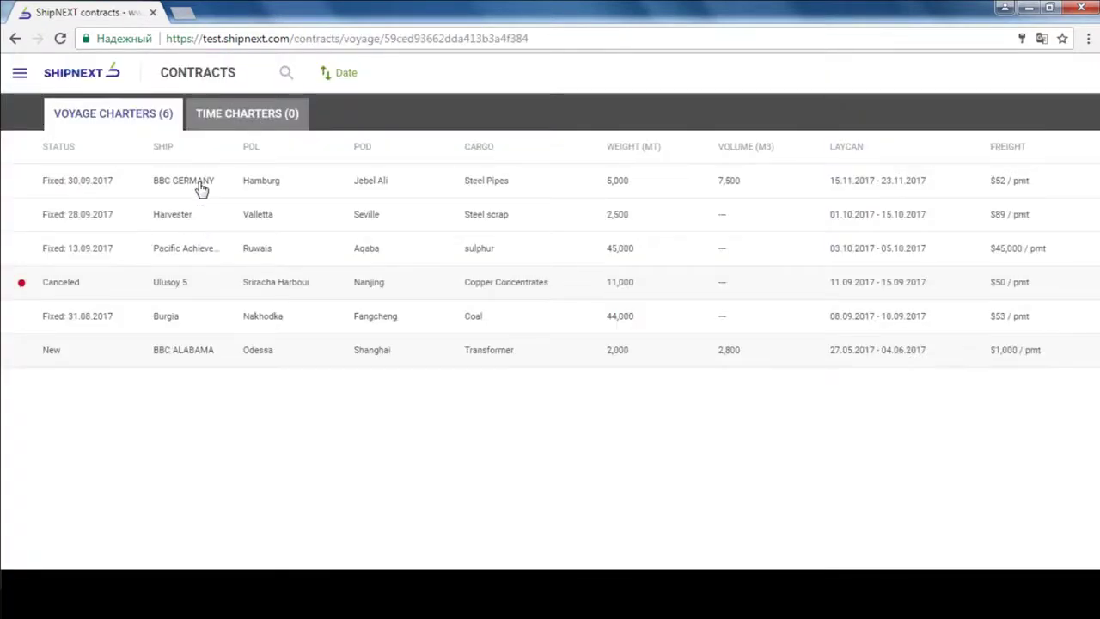